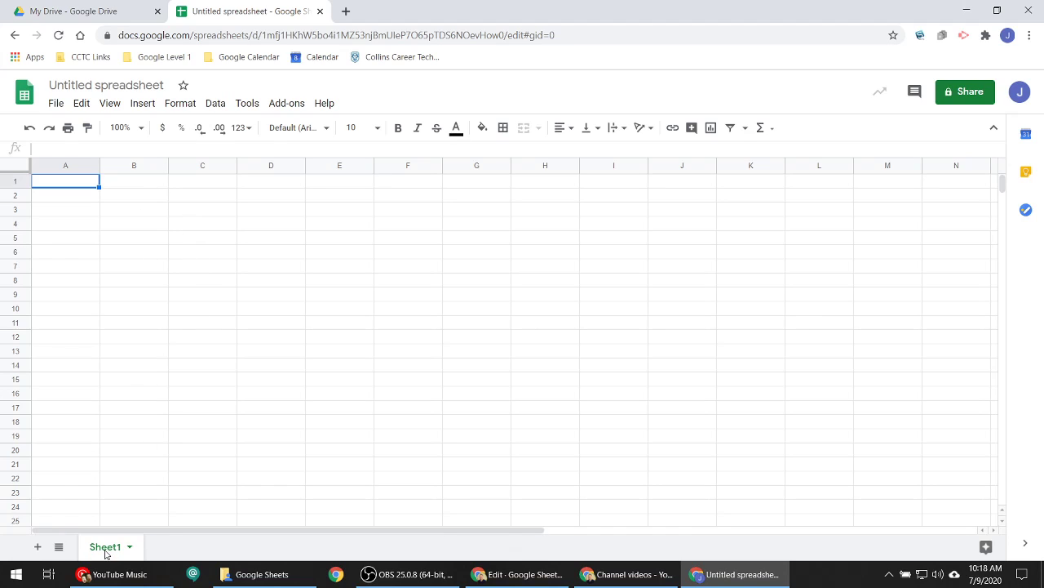
Step: Add three new sheets to the spreadsheet after Sheet1
click(38, 547)
click(37, 547)
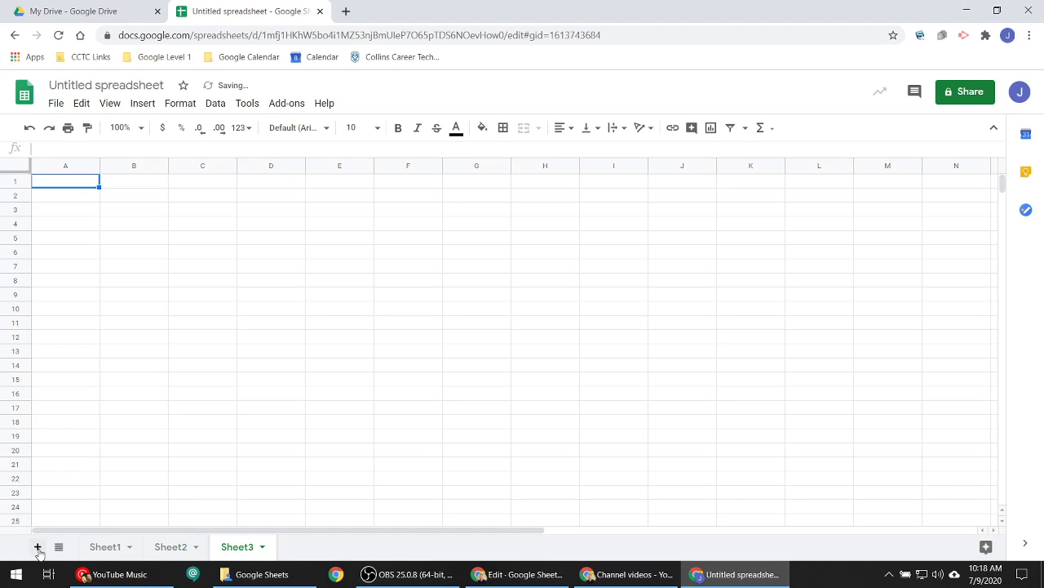
click(38, 546)
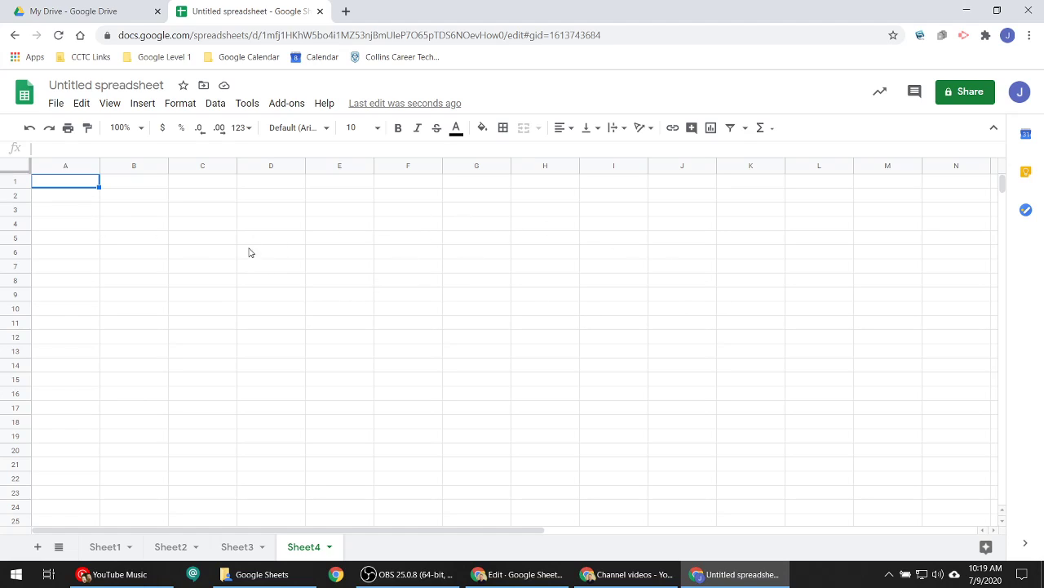
click(221, 249)
click(341, 280)
click(239, 307)
click(228, 252)
click(476, 223)
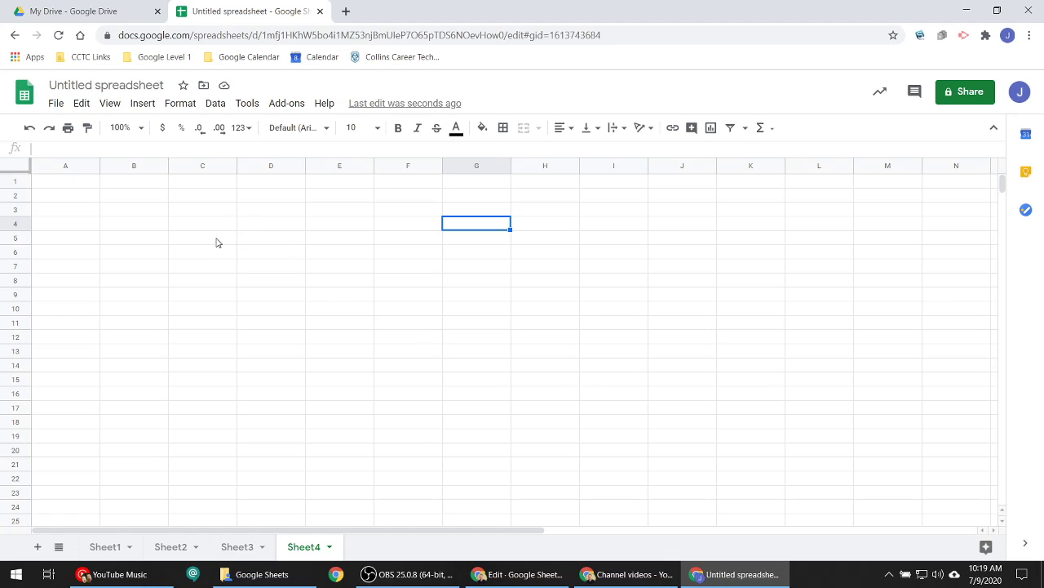
click(151, 224)
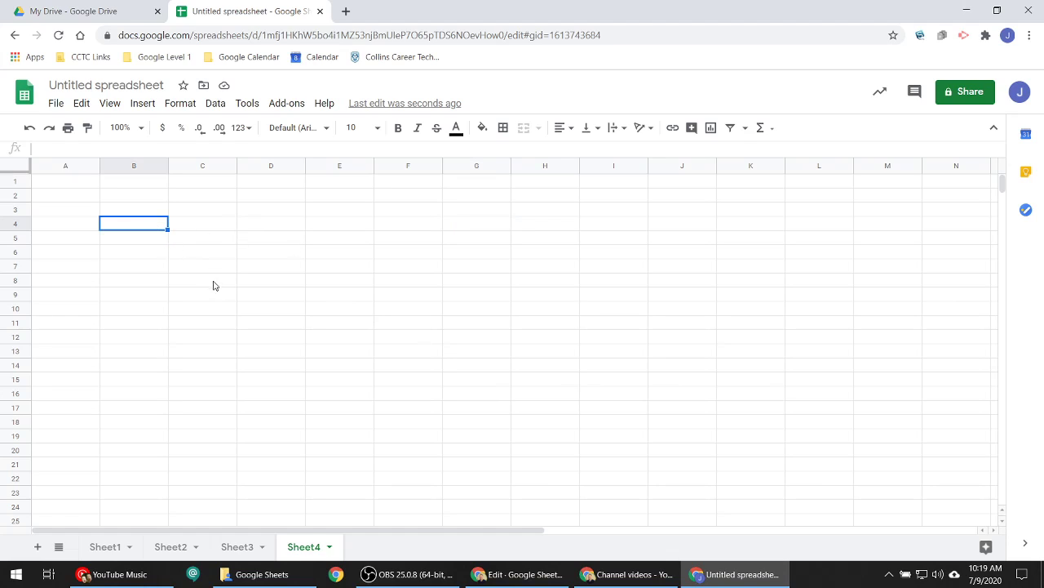
click(345, 315)
click(419, 286)
click(310, 252)
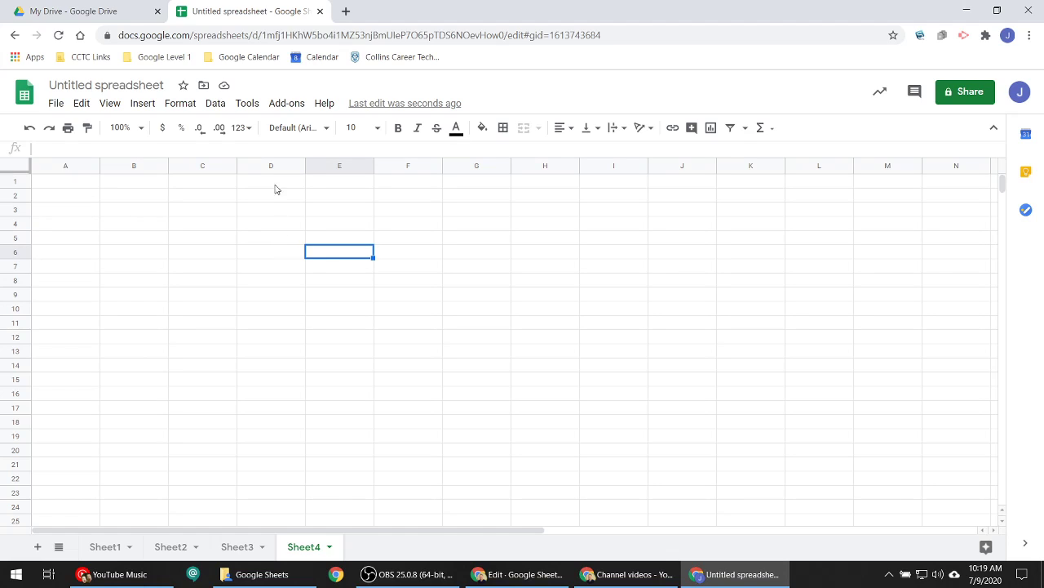
click(278, 225)
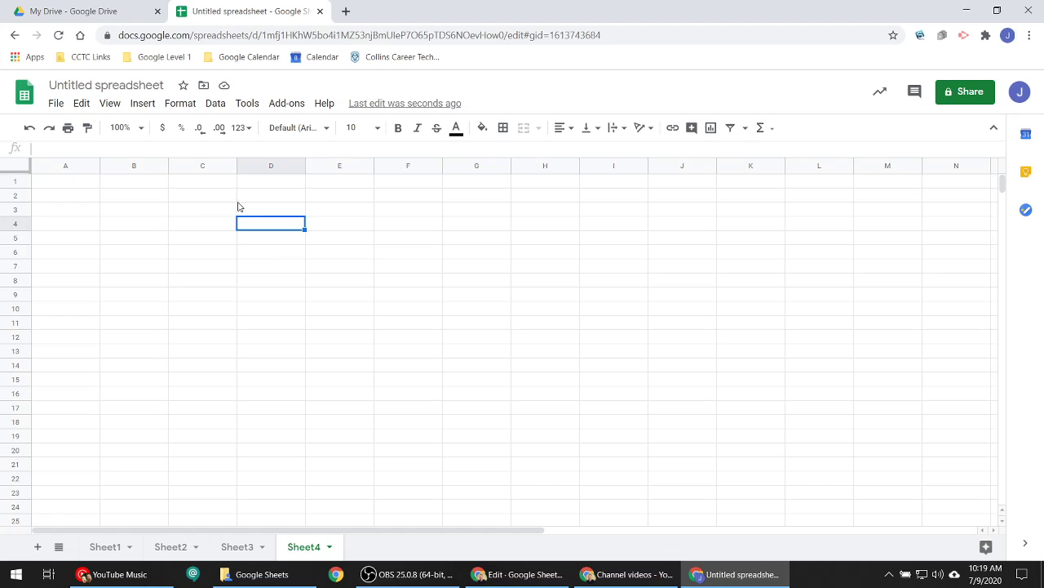
Step: Select cell C3, all of column C, and the whole of row 4 to show how columns and rows run
click(210, 209)
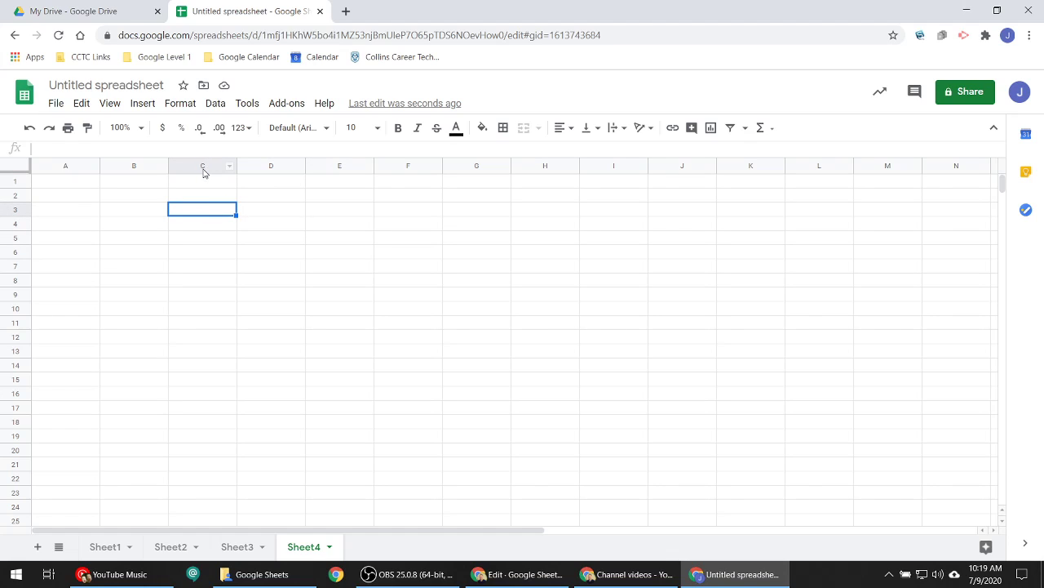
click(203, 168)
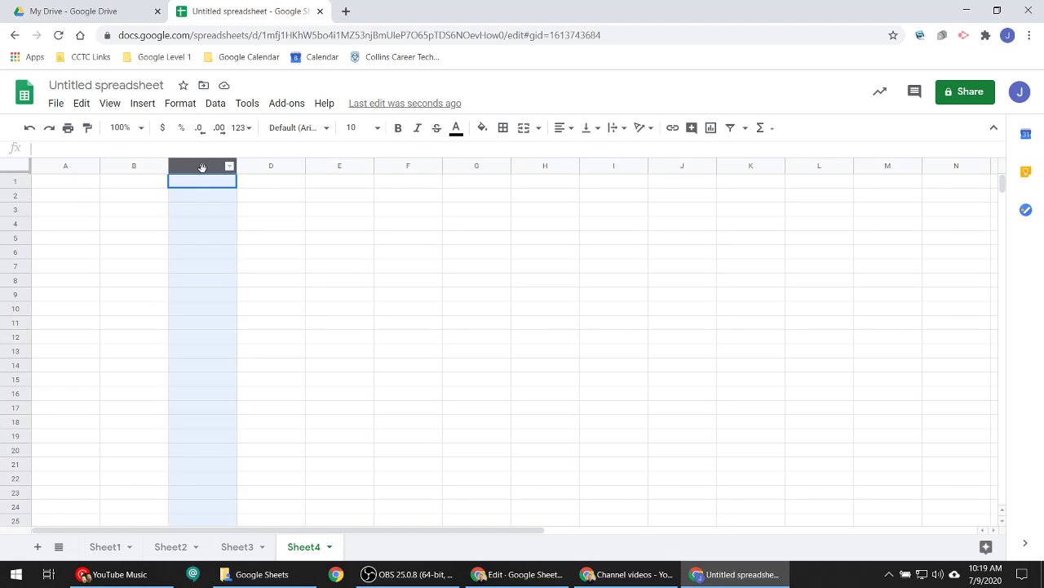
click(16, 223)
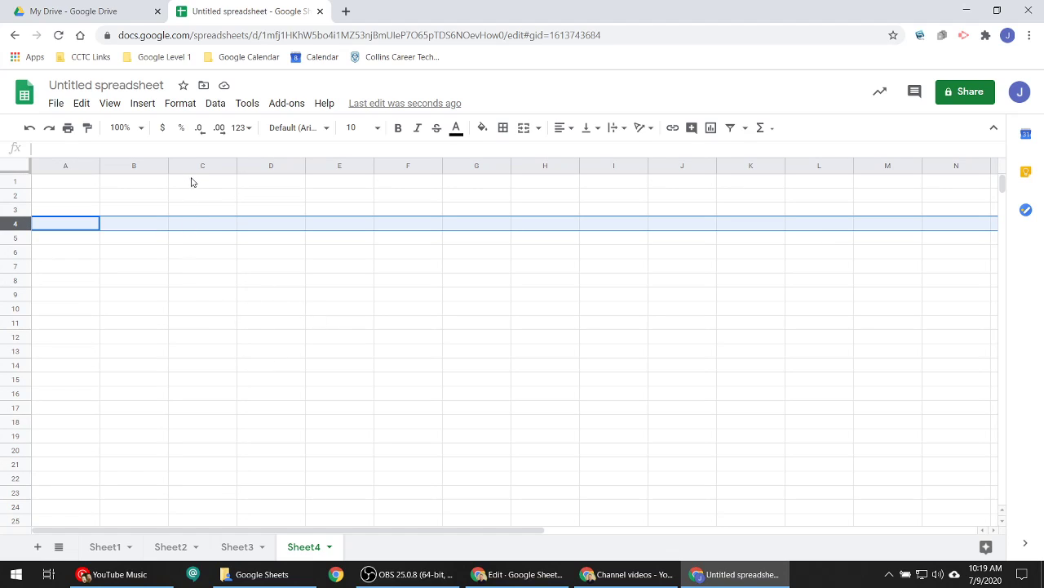
Step: Fill cell C5 with yellow
click(212, 238)
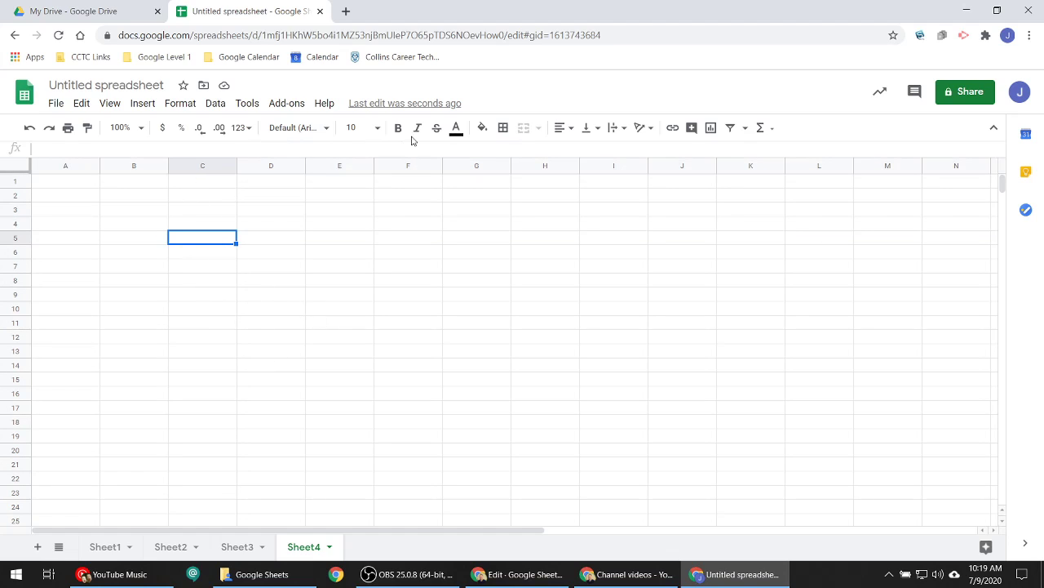
click(481, 128)
click(535, 191)
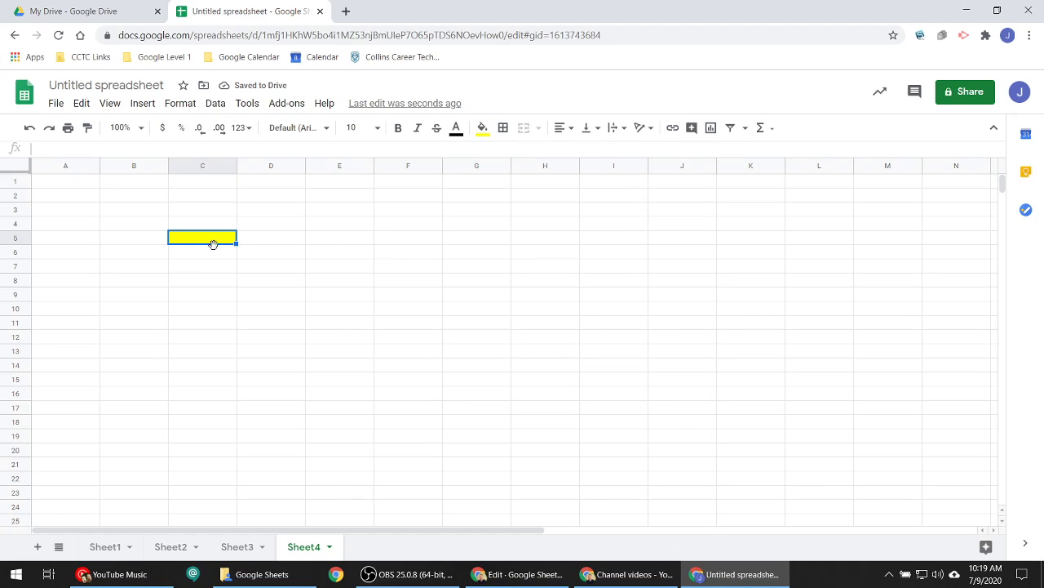
Step: Trace the yellow cell's address by selecting column C and row 5, ending on cell C5
click(208, 168)
click(201, 240)
click(15, 236)
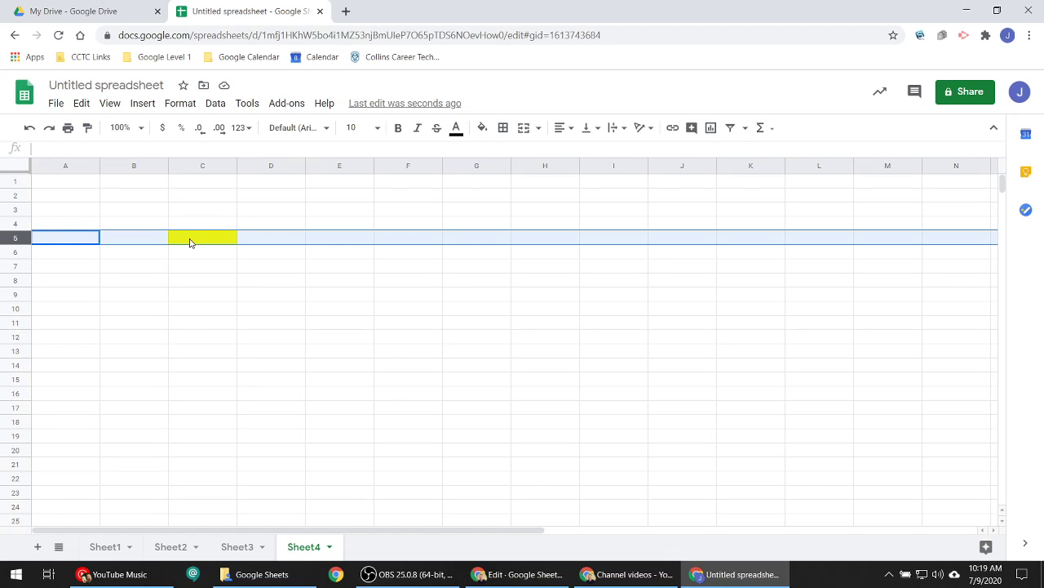
click(217, 241)
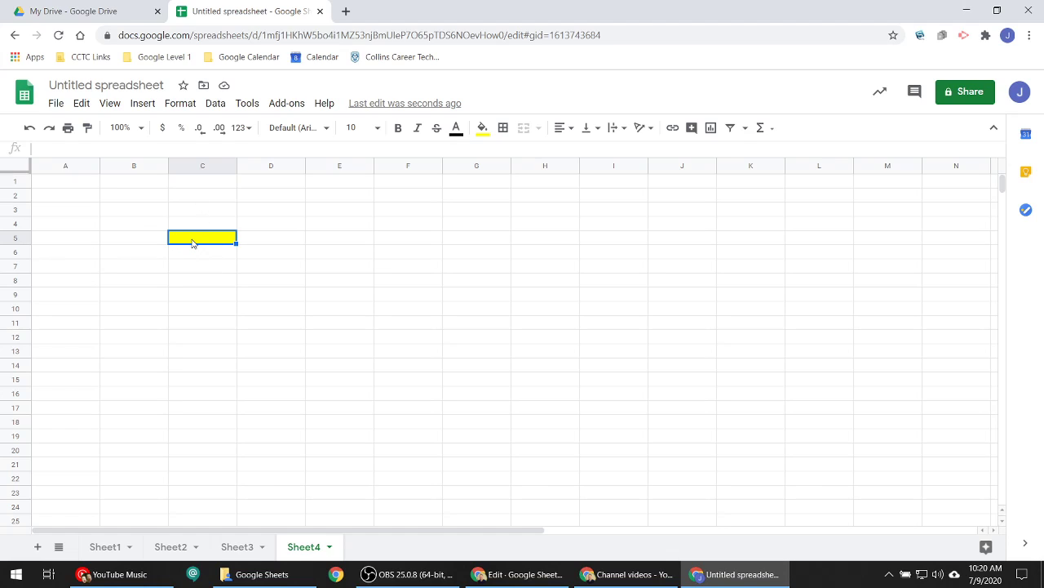
click(166, 243)
click(187, 244)
click(142, 245)
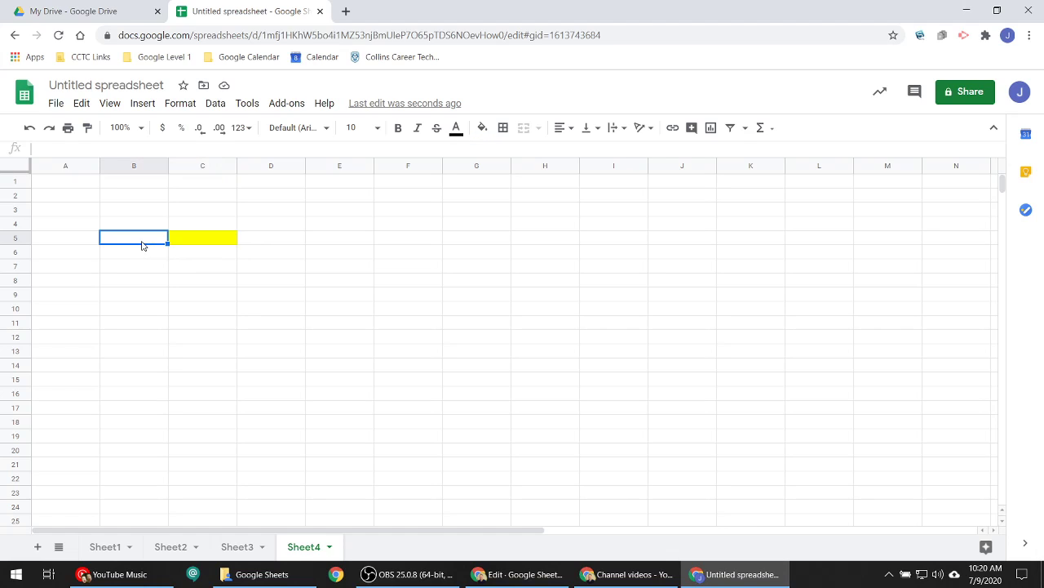
click(193, 246)
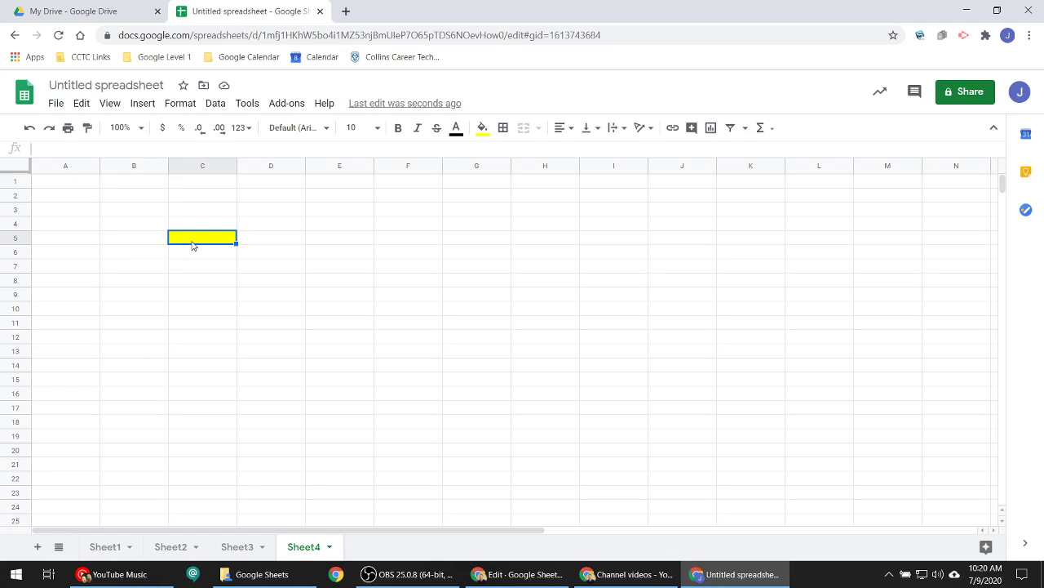
click(258, 240)
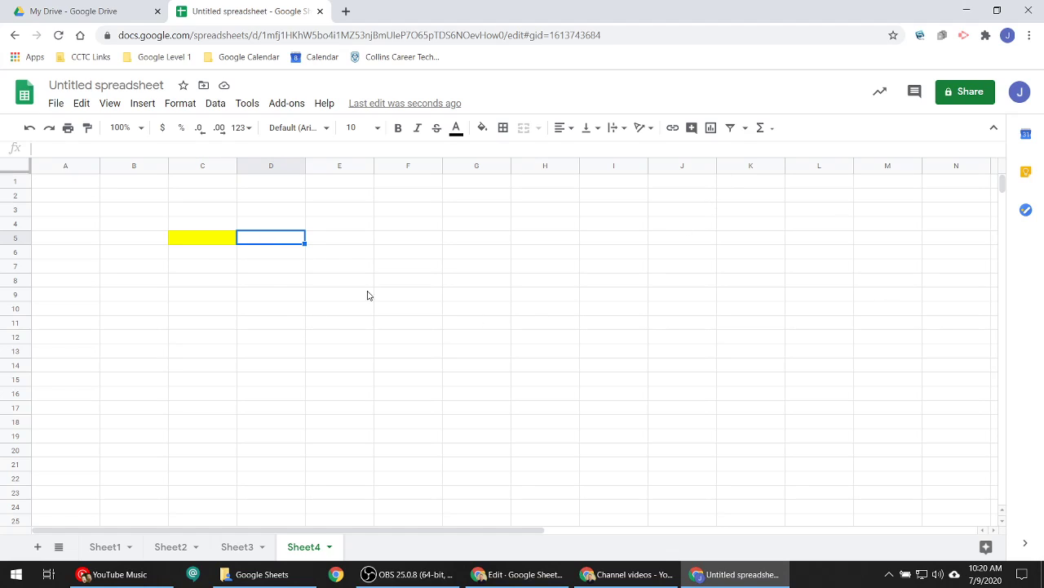
click(204, 241)
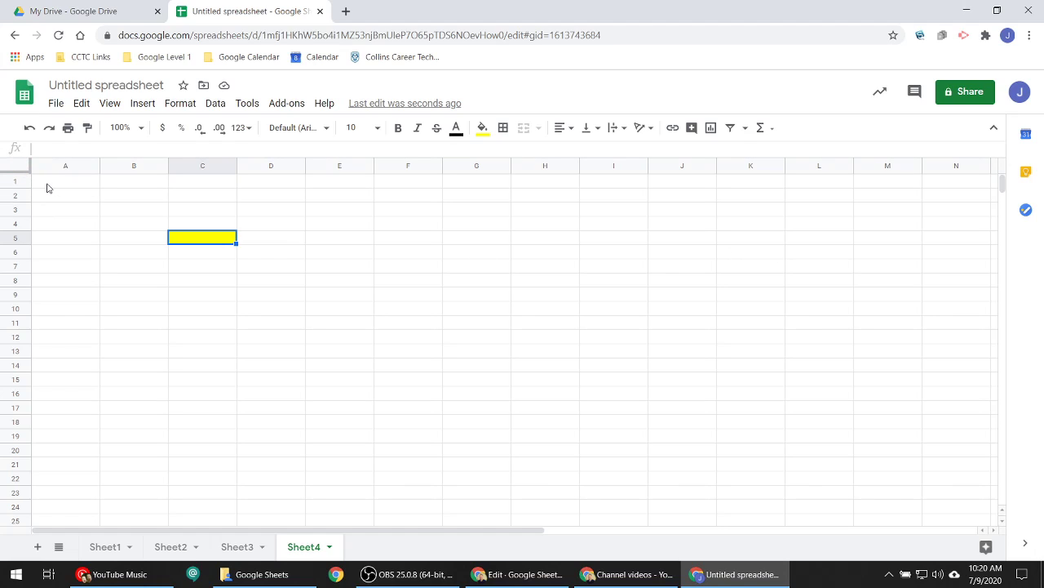
Step: Examine the heading row by selecting A1:H1, individual cells A1 through D1, and the whole of row 1
drag(75, 182, 522, 188)
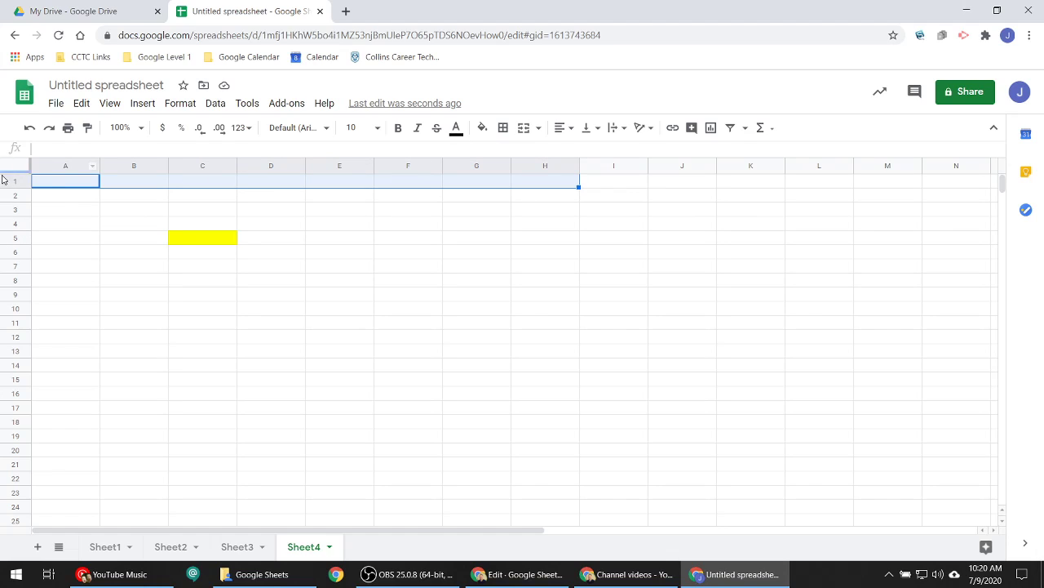
click(51, 184)
click(140, 184)
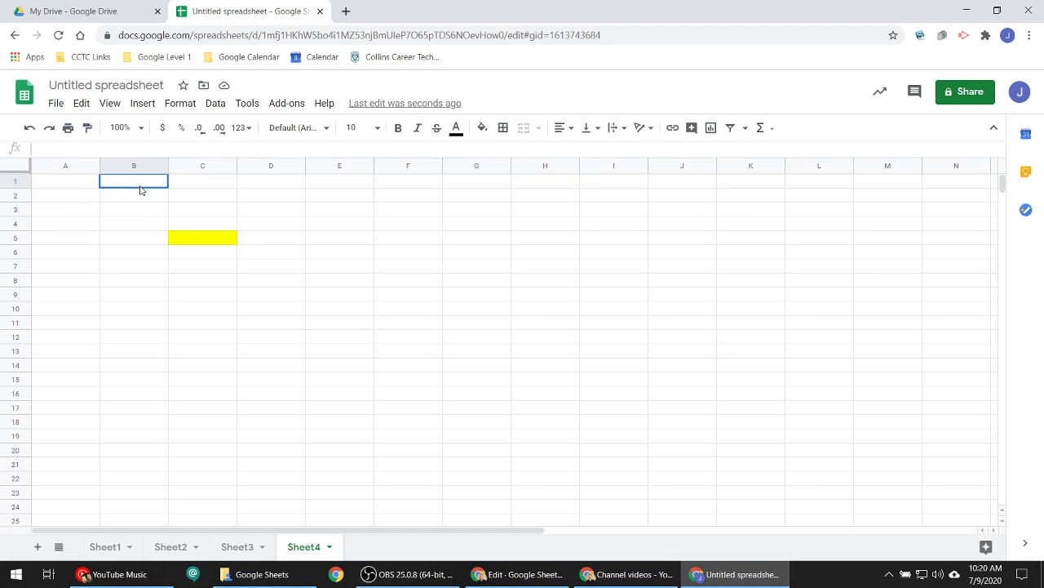
click(205, 182)
click(270, 185)
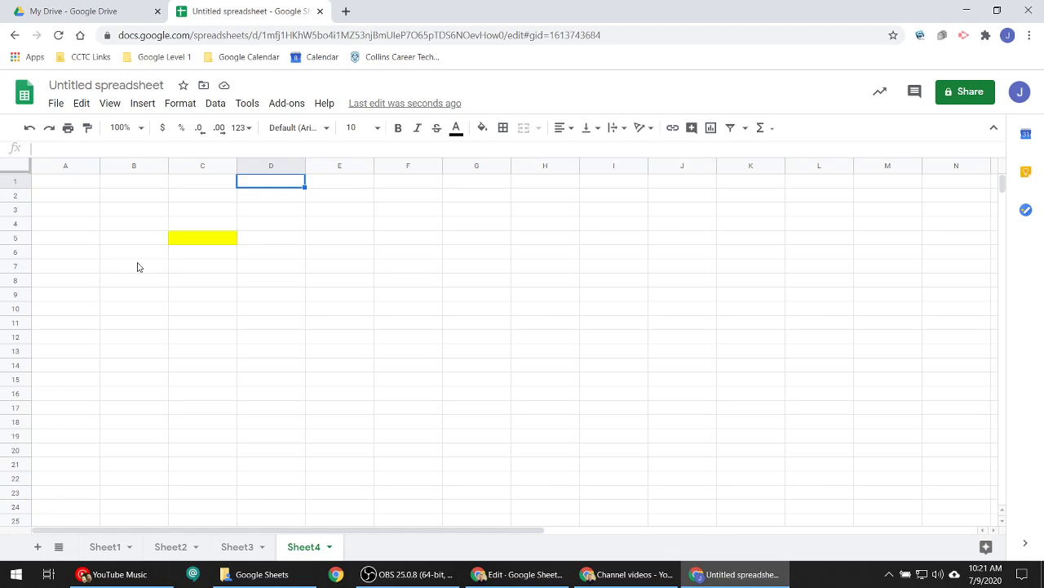
click(15, 182)
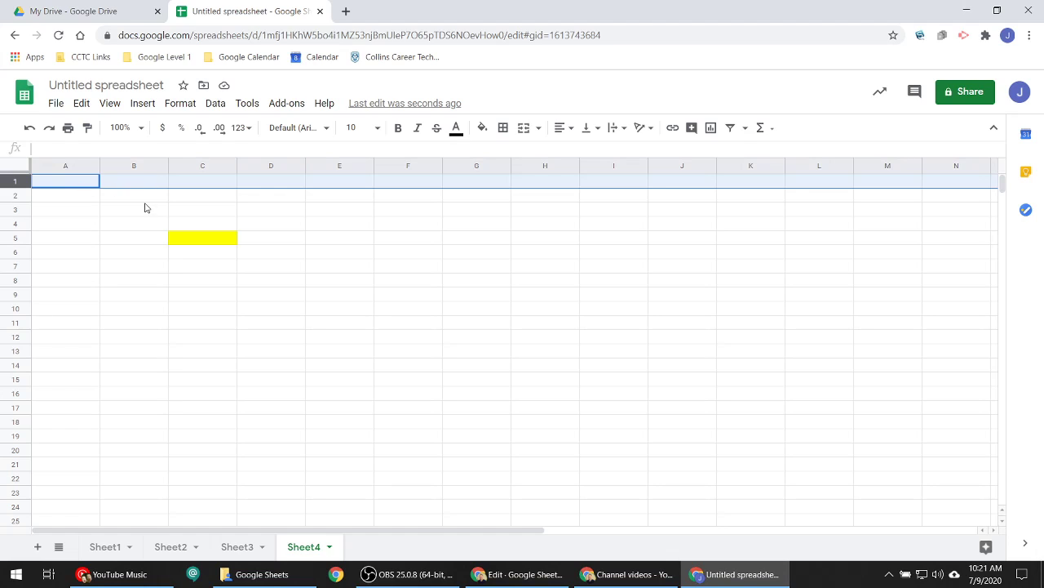
Step: Freeze the first row of the sheet
click(69, 211)
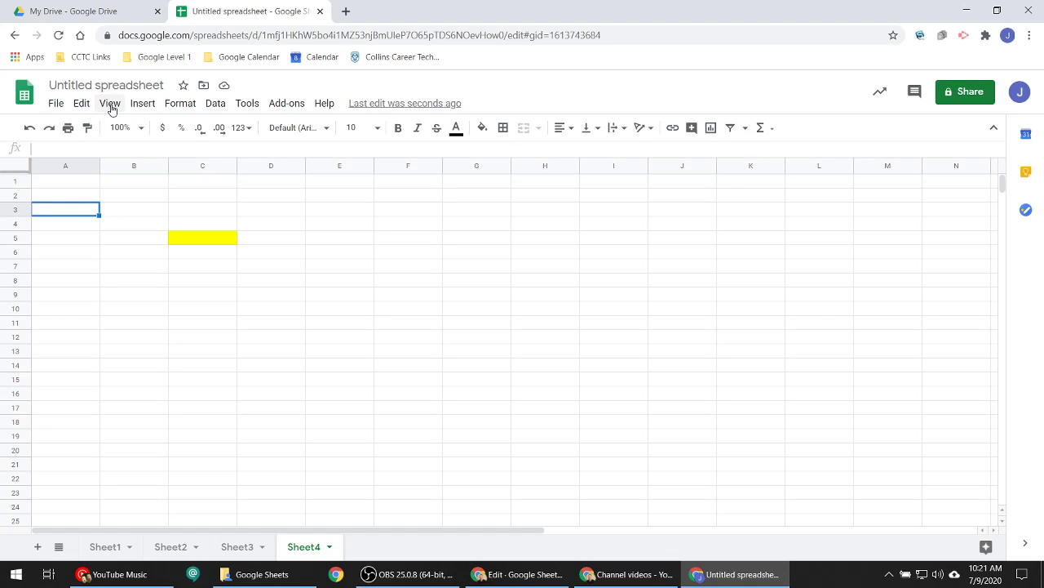
click(82, 106)
mouse_move(118, 108)
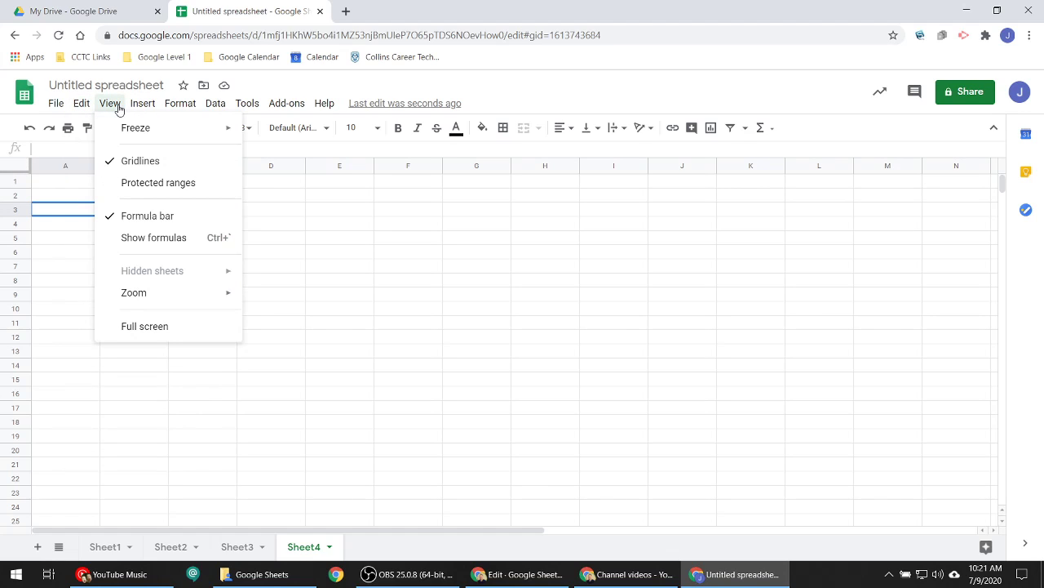
mouse_move(123, 129)
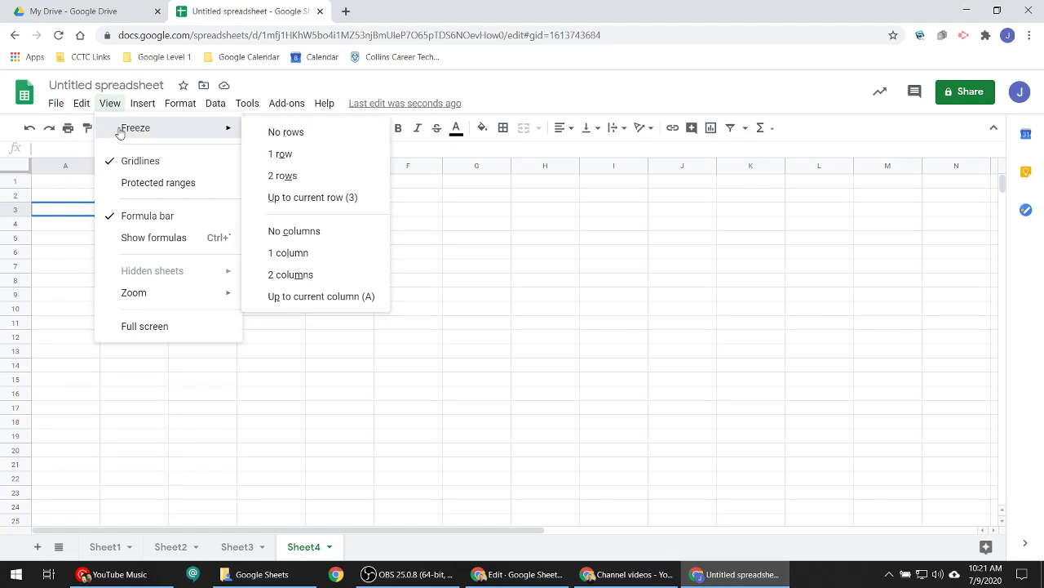
click(304, 155)
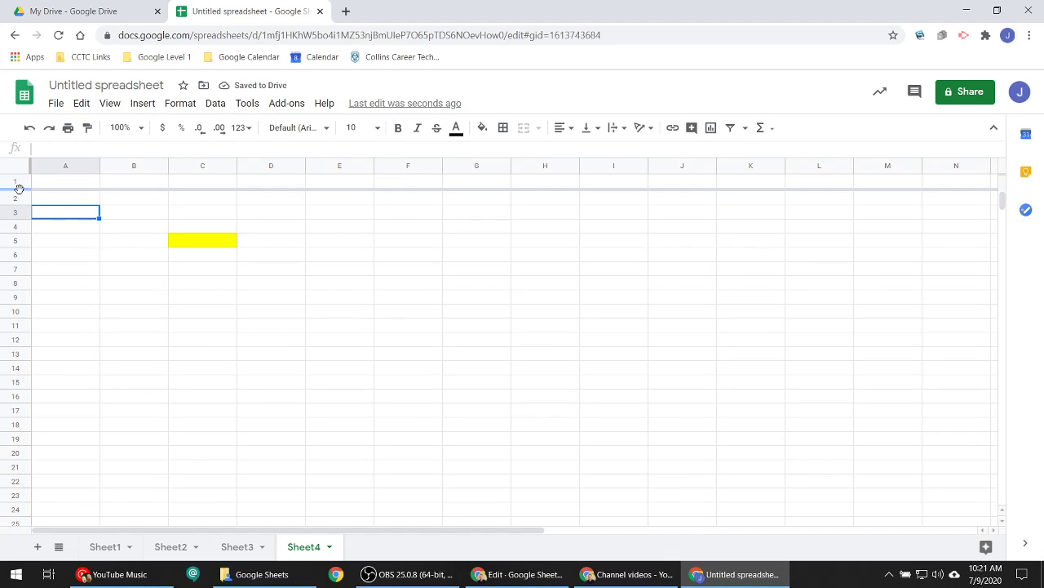
Step: Examine how the frozen first row behaves while moving down and back up the sheet
mouse_move(19, 189)
mouse_down()
mouse_move(18, 172)
mouse_move(19, 188)
mouse_up()
scroll(61, 224, down, 5)
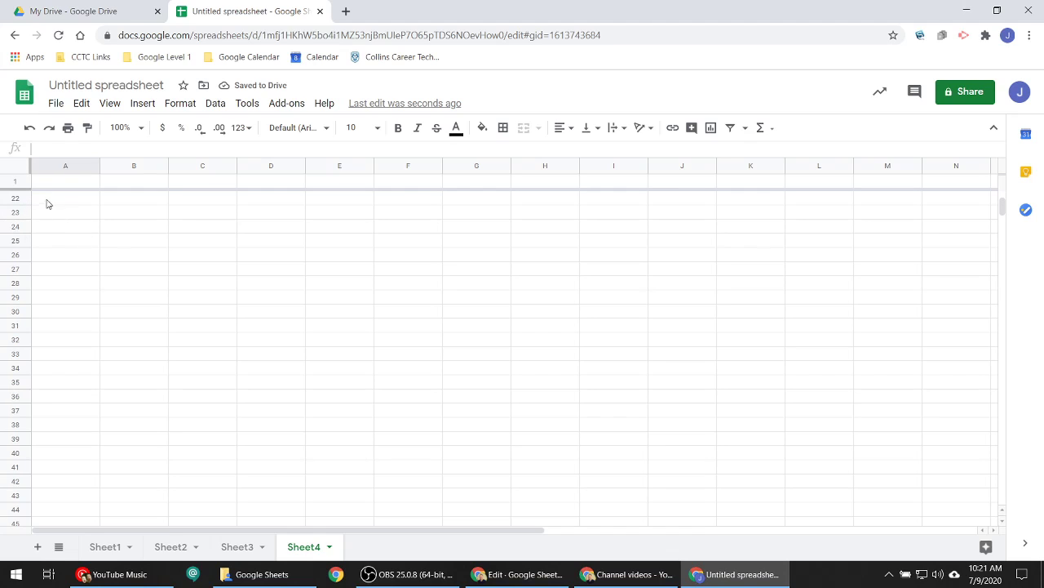
scroll(98, 208, up, 5)
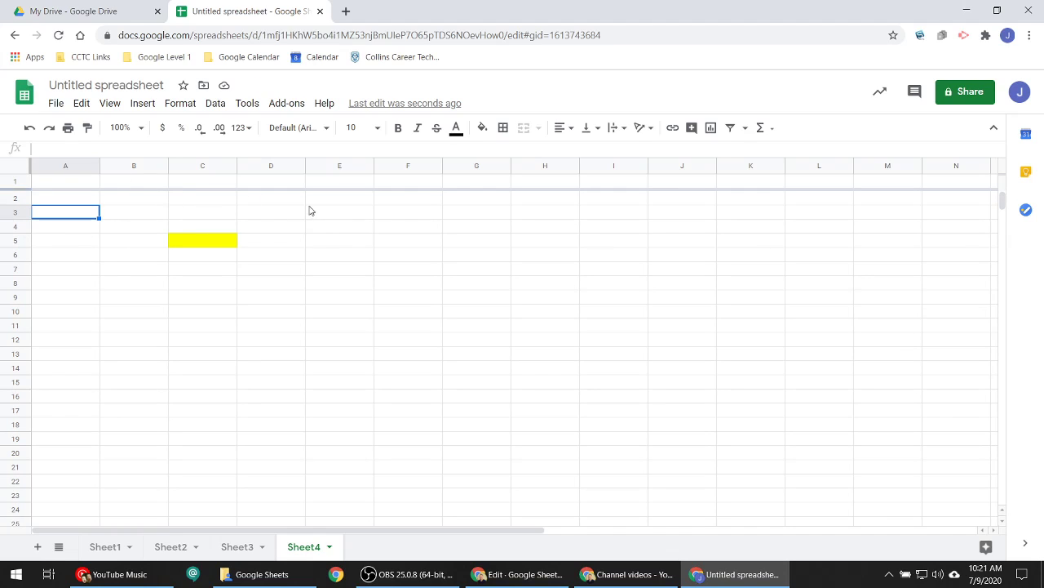
scroll(299, 210, down, 3)
scroll(227, 294, up, 3)
scroll(597, 315, down, 3)
scroll(471, 275, up, 3)
key(alt+Tab)
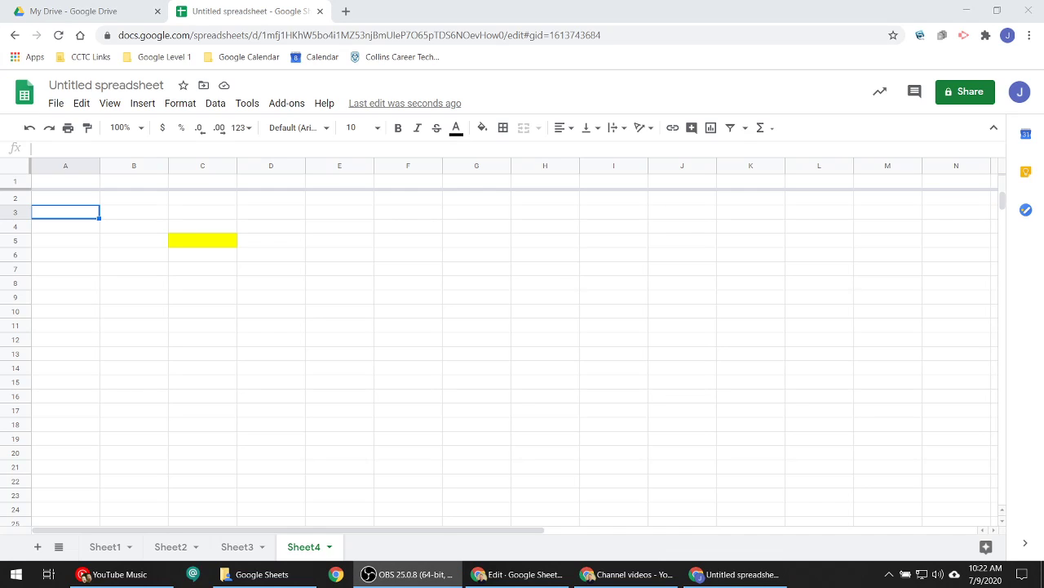